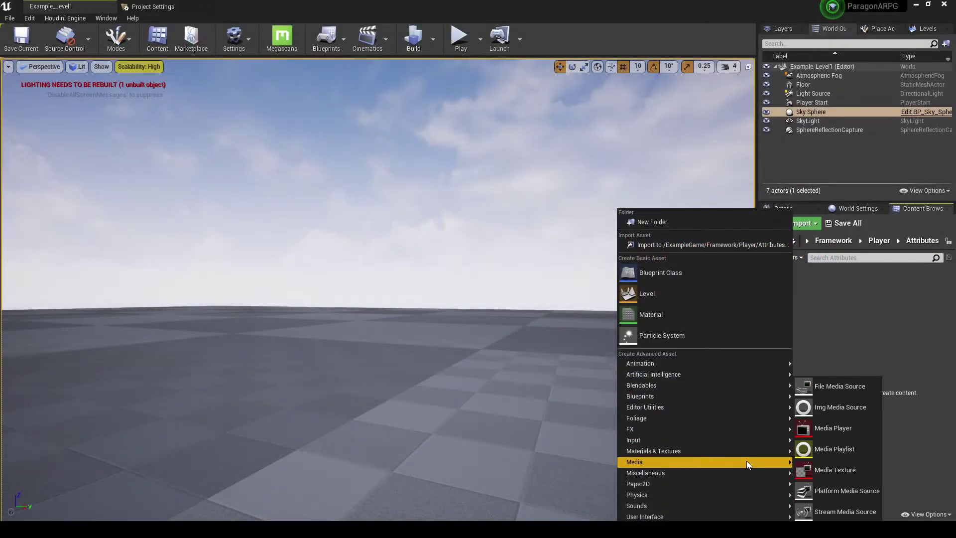
Create an OmegaAttribute data asset named Health in the player's Attributes folder
mouse_move(746, 474)
click(834, 325)
text(attr)
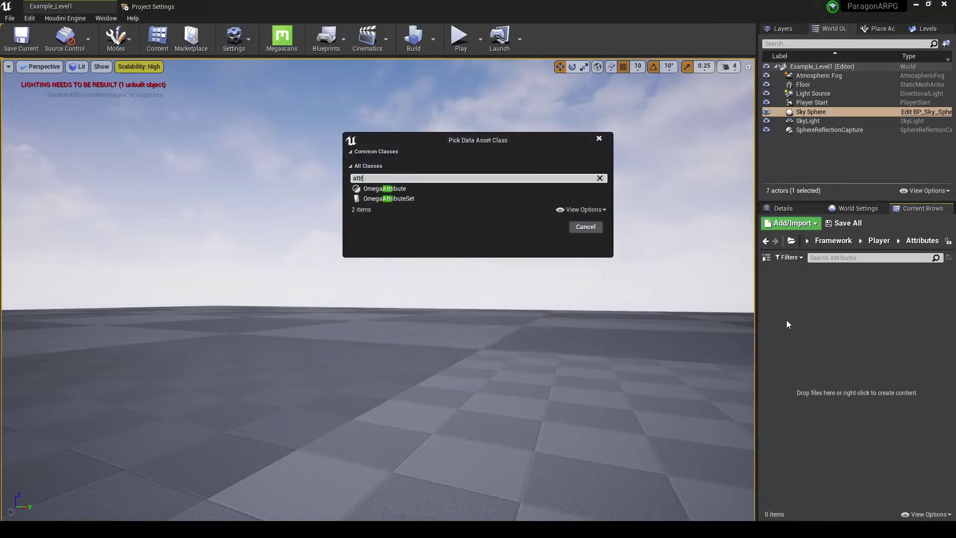
click(433, 189)
click(546, 227)
text(Health)
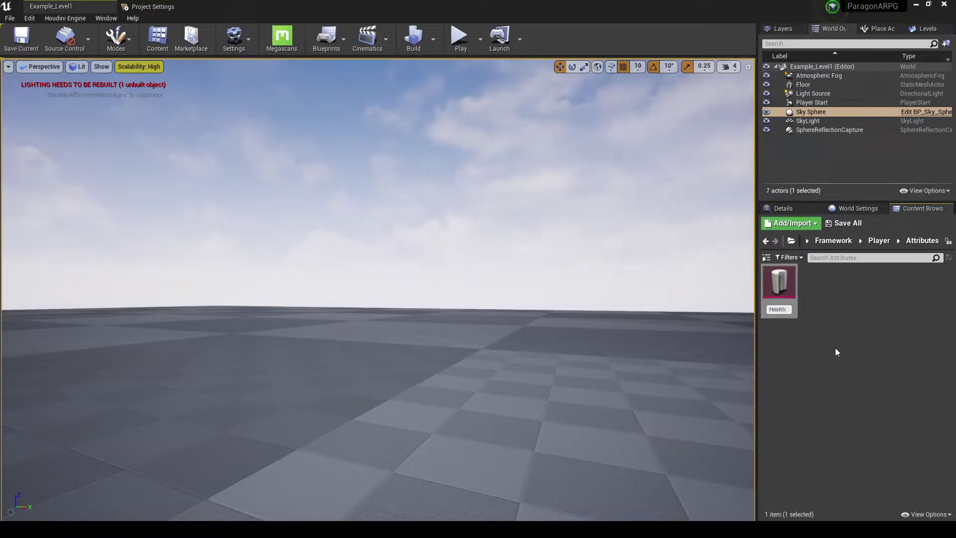
key(Return)
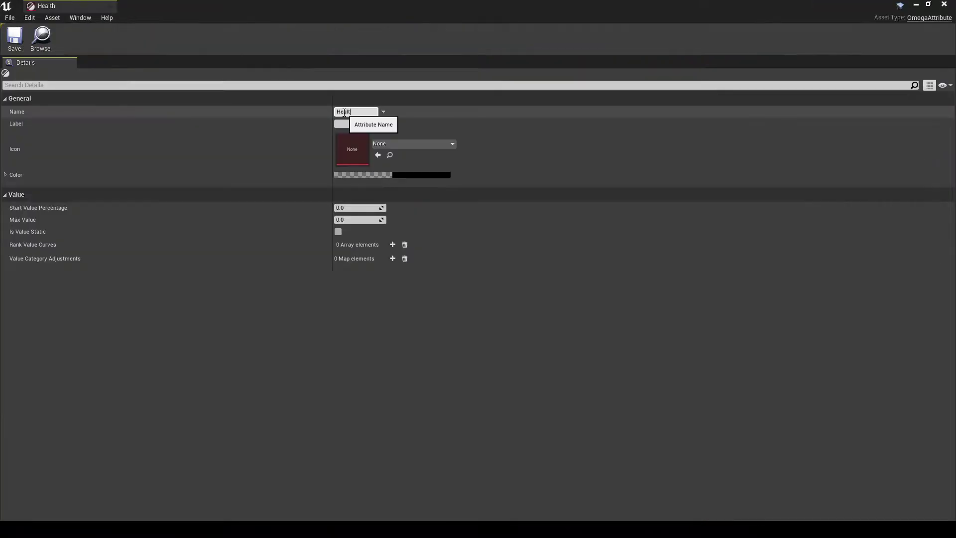
Set the Health attribute's label to hp
click(366, 124)
text(hp)
click(598, 261)
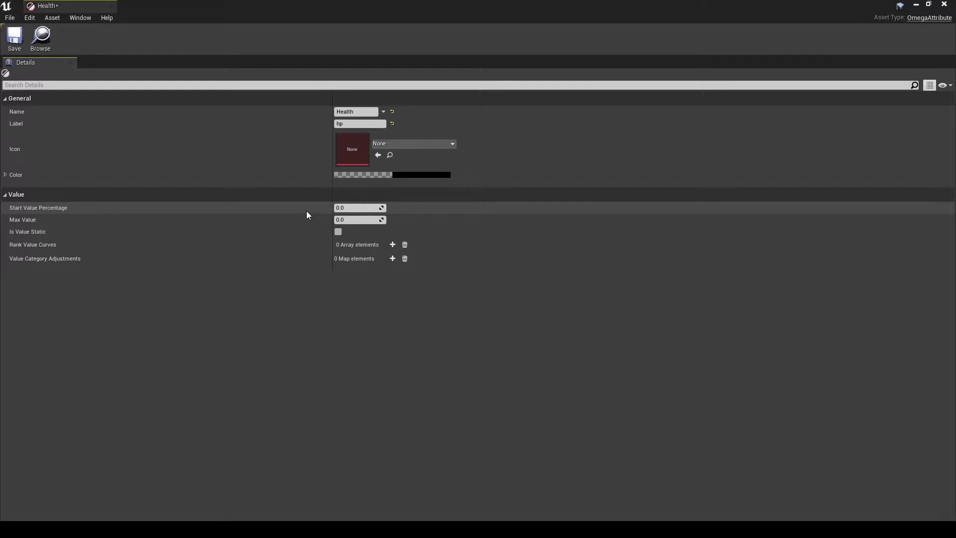
Set the Health attribute's start value percentage to 1 and its max value to 100
click(358, 208)
text(1)
key(Return)
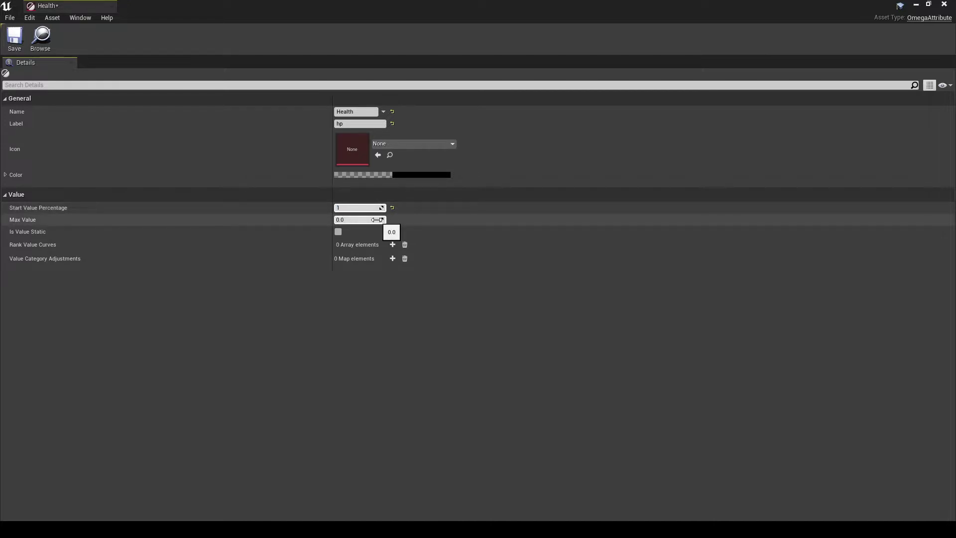
click(436, 220)
click(368, 220)
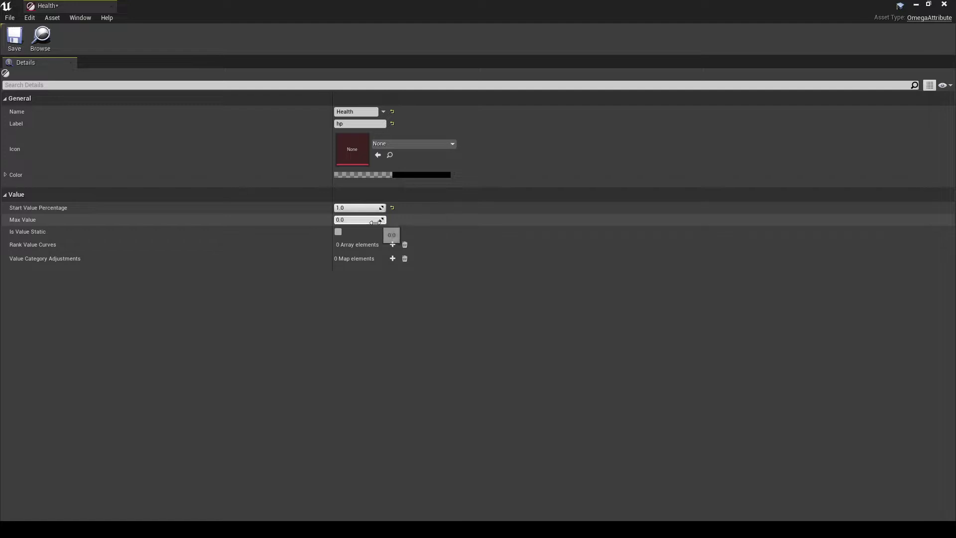
text(100)
click(477, 230)
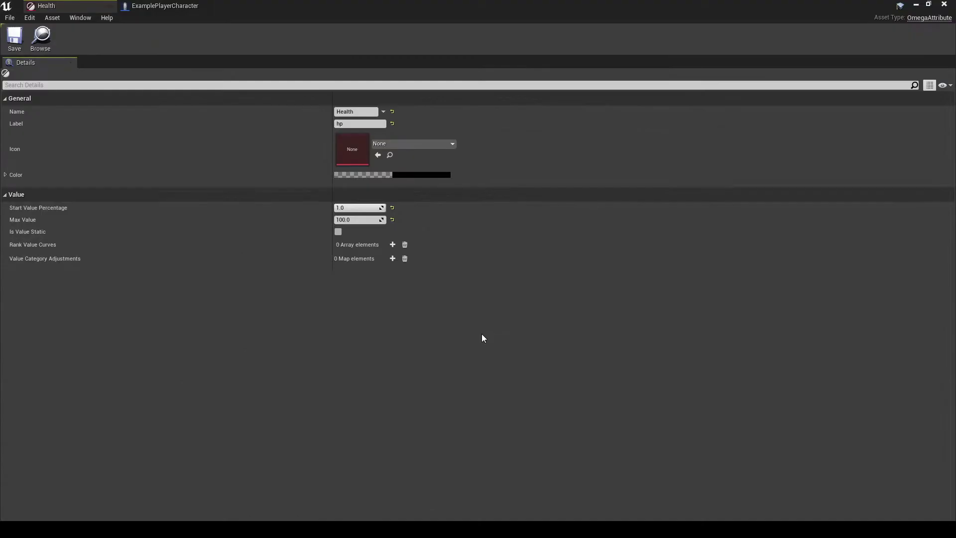
Add two rank value curves to Health and key the first with value 100 at time 1 and 9999 at time 99
click(393, 245)
click(393, 245)
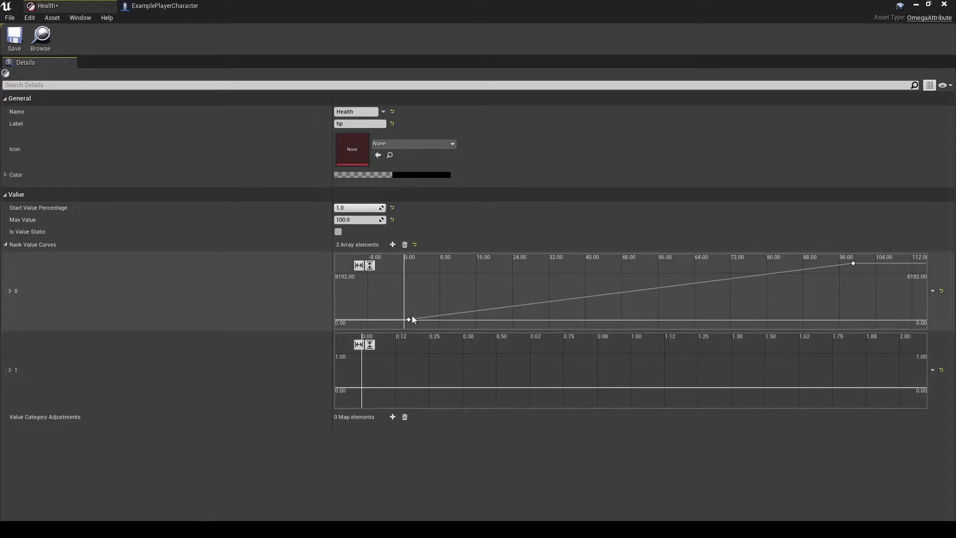
click(409, 320)
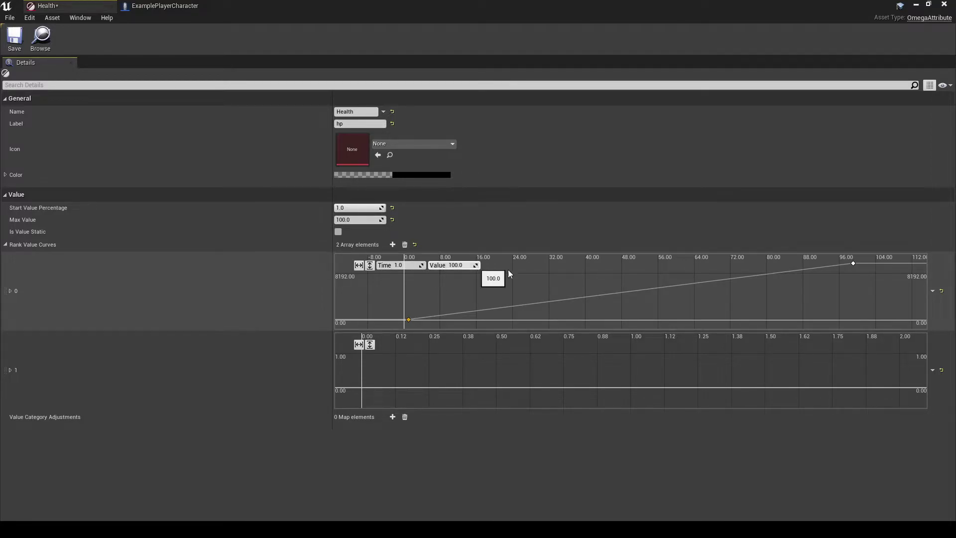
click(853, 263)
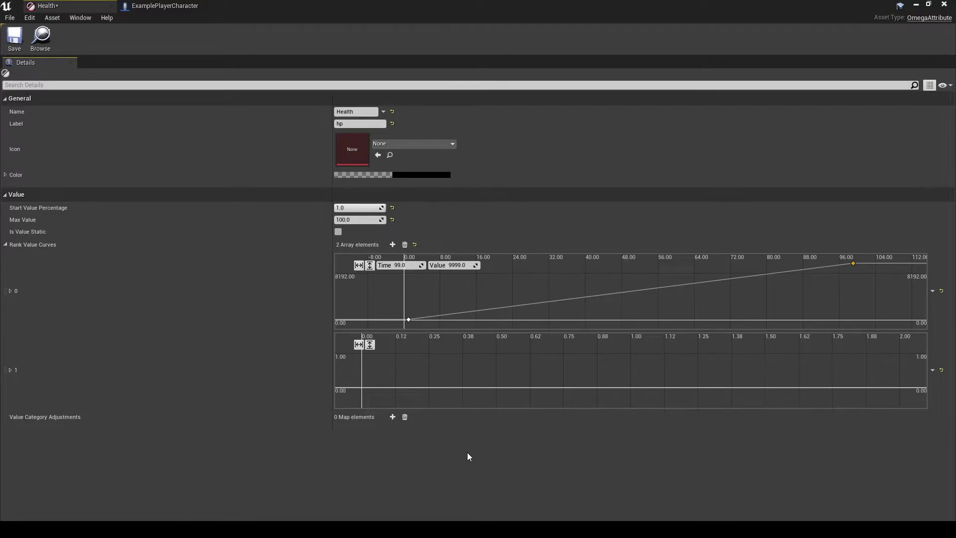
Add one element to the Health attribute's Value Category Adjustments map
click(392, 416)
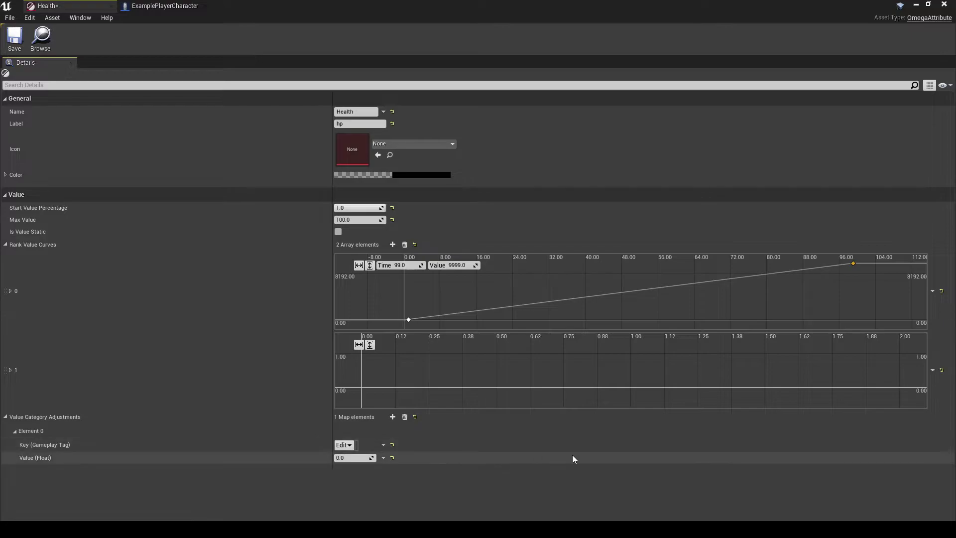
click(405, 418)
click(392, 417)
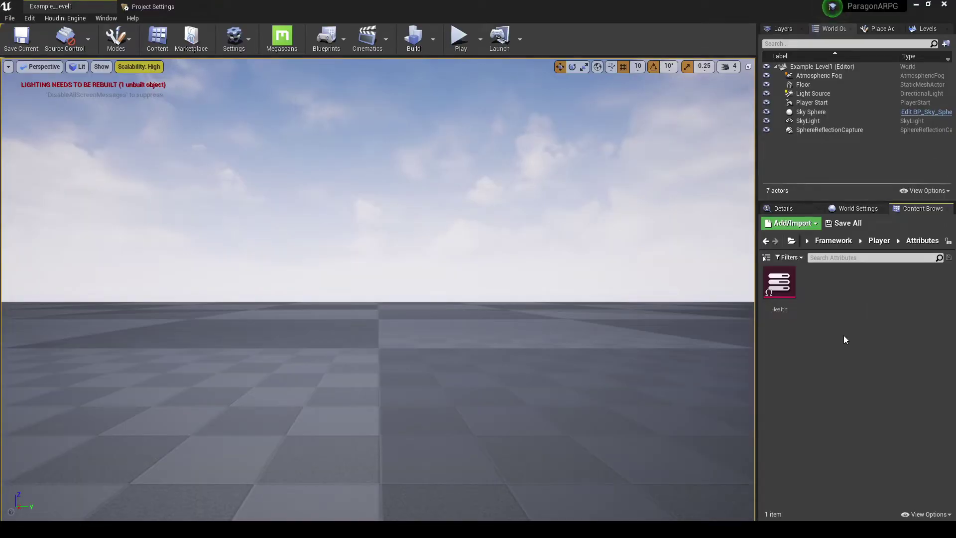
Create an OmegaAttributeSet data asset named PlayerAttributeSet in the Attributes folder
right_click(843, 335)
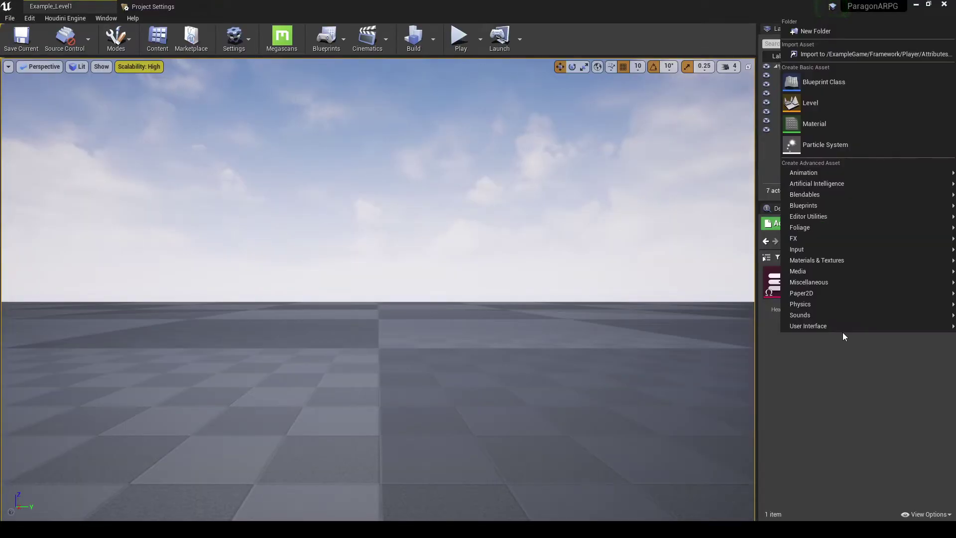
mouse_move(843, 281)
click(741, 321)
text(attr)
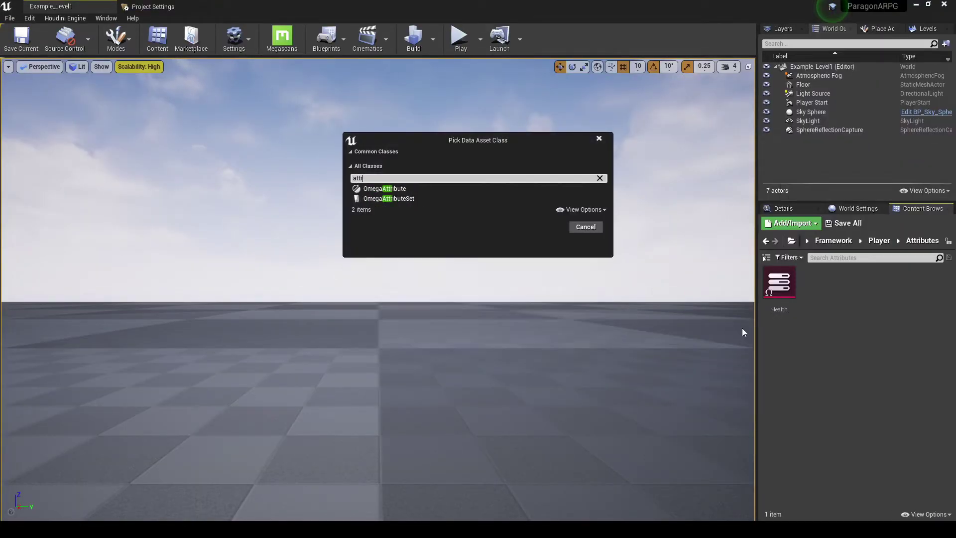
key(Down)
key(Down)
key(Return)
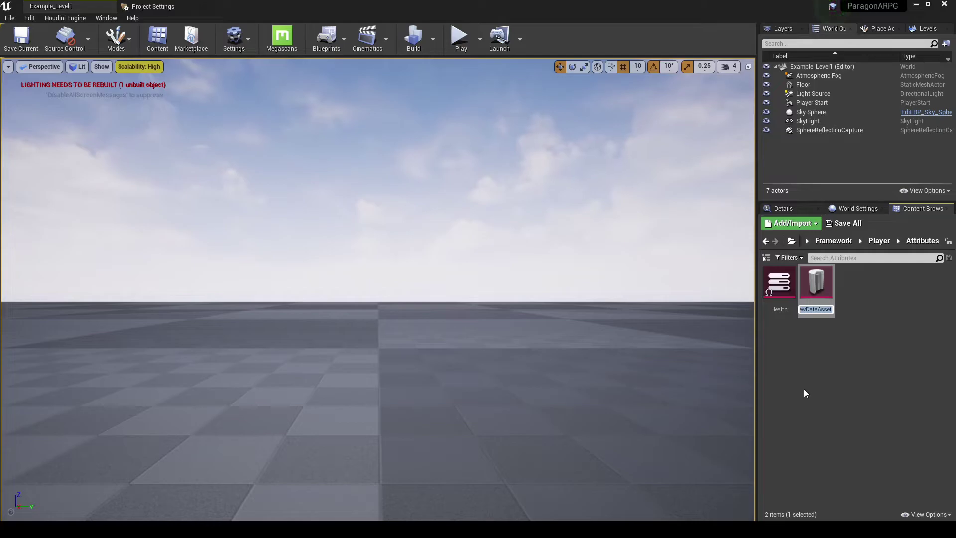
text(PlayerAttributeSet)
key(Return)
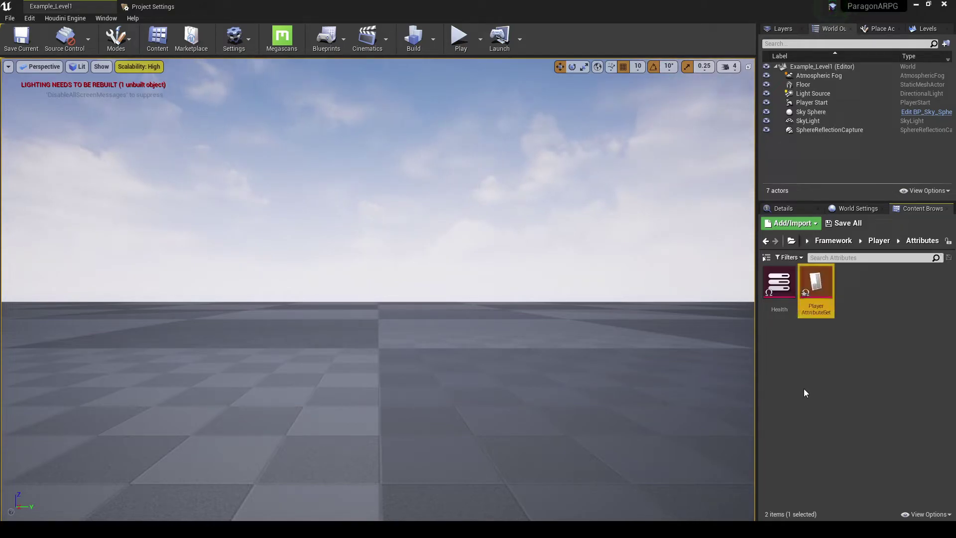
Add an entry to the attributes array of PlayerAttributeSet and assign the Health attribute to it
double_click(815, 285)
click(392, 112)
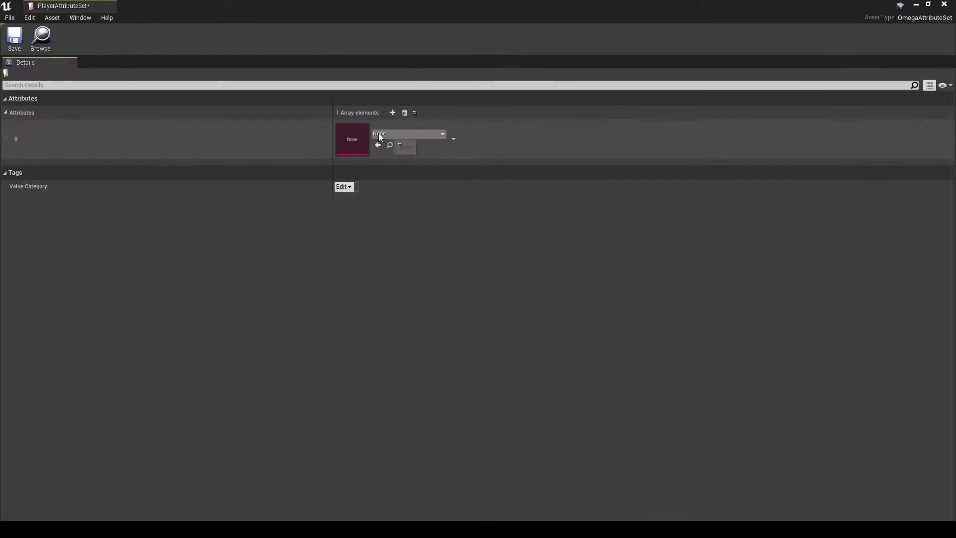
click(378, 133)
click(401, 211)
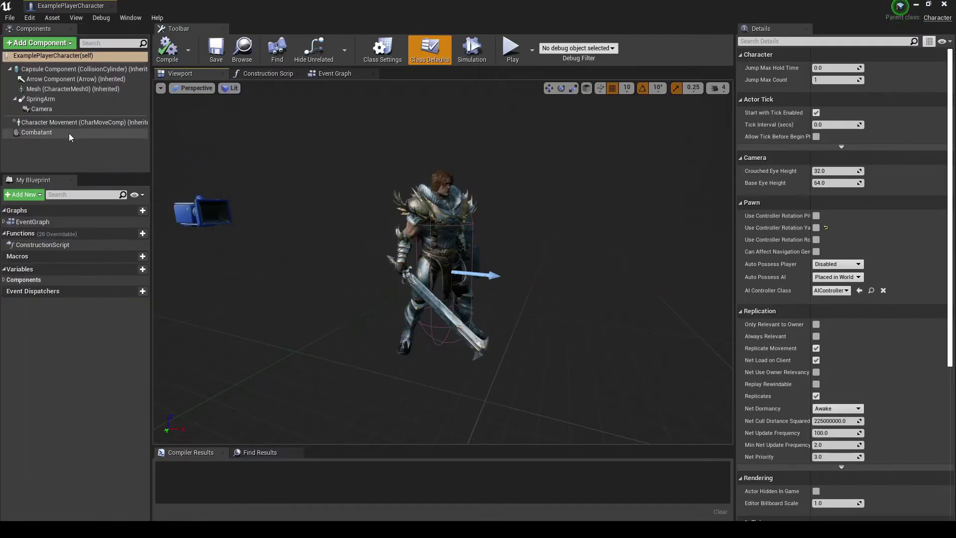
Assign PlayerAttributeSet as the attribute set of ExamplePlayerCharacter's Combatant component and save the blueprint
click(64, 131)
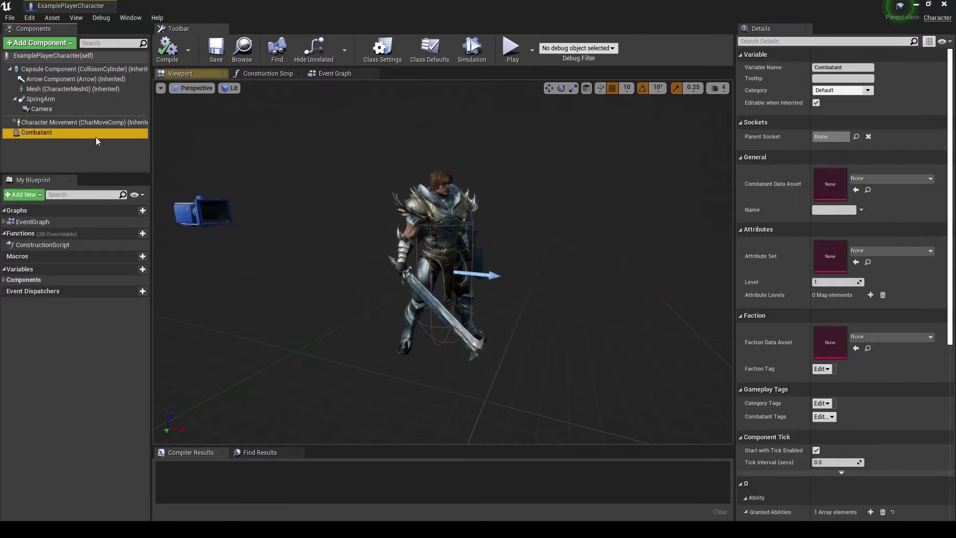
click(913, 252)
click(885, 321)
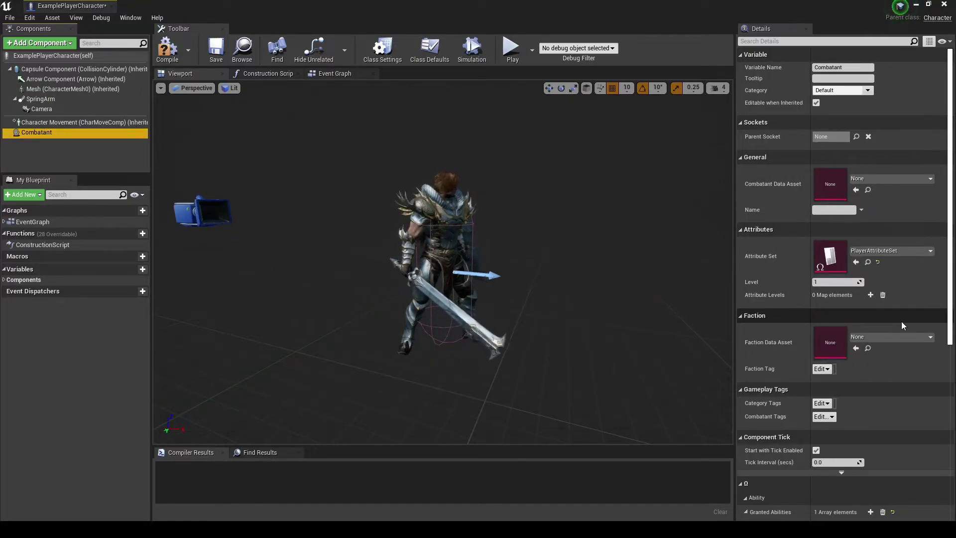
key(ctrl+s)
Add the On Damaged event of the Combatant component to the event graph
scroll(840, 343, down, 3)
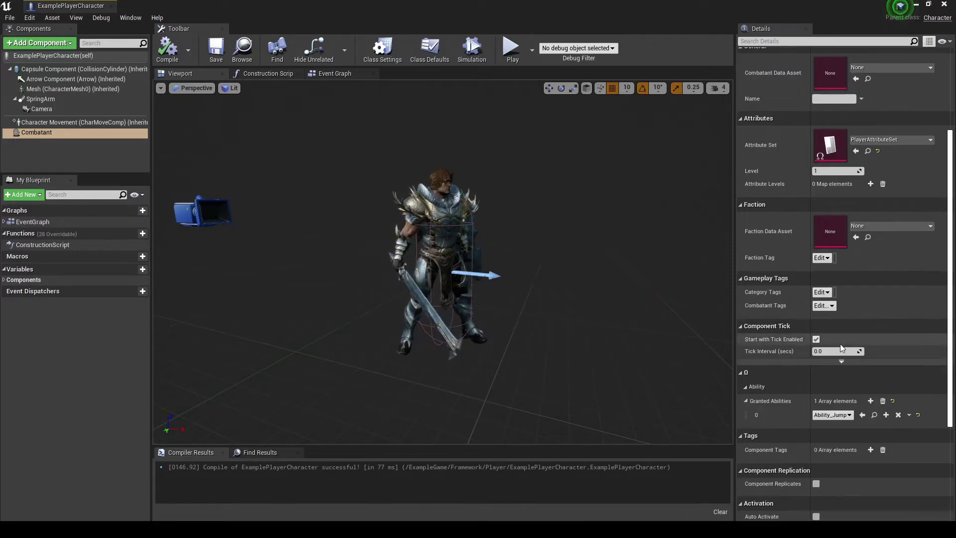
scroll(840, 343, down, 5)
click(852, 455)
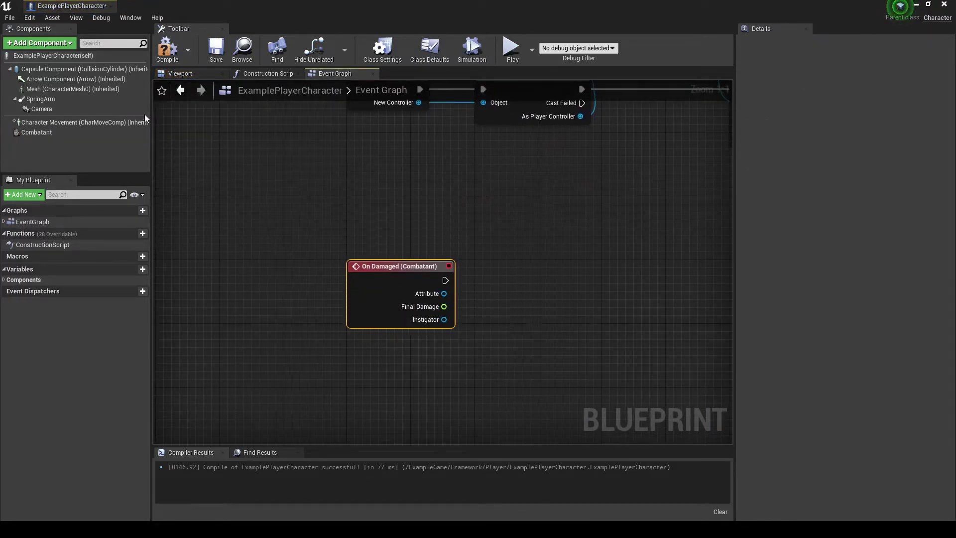
Add a Get Attribute Value node targeting a Combatant reference and set its attribute to Health
drag(37, 132, 322, 204)
drag(345, 204, 427, 201)
text(get val)
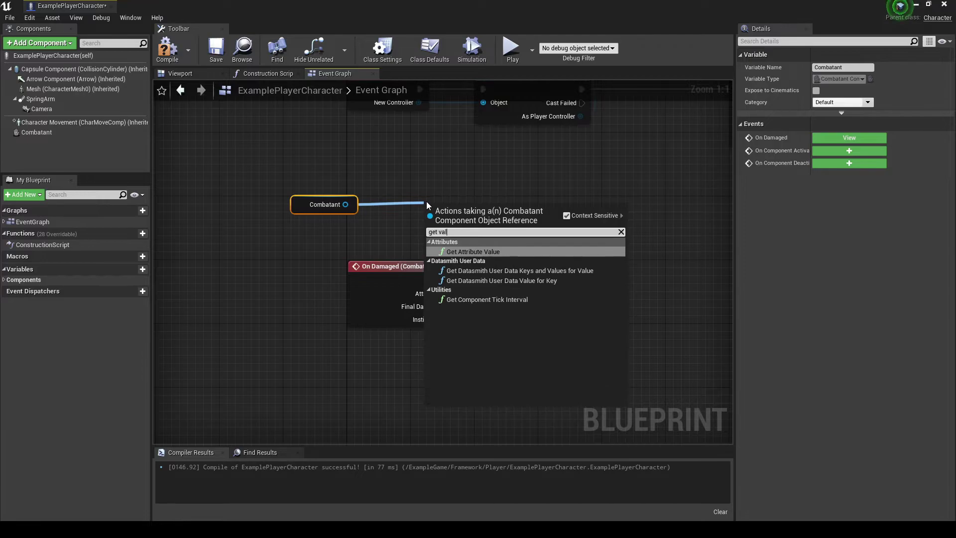
key(Return)
drag(499, 231, 468, 217)
click(439, 238)
click(487, 280)
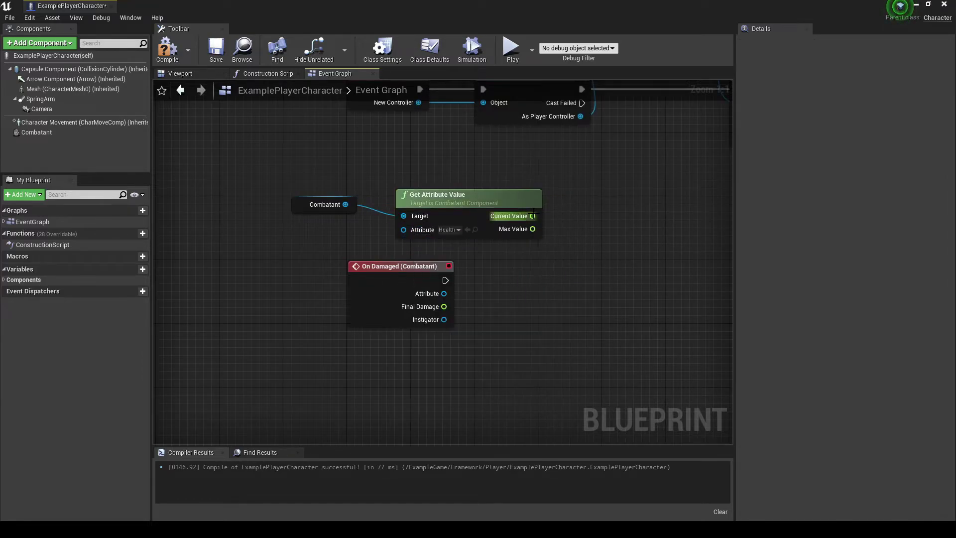
Compare the current Health value with 0.0 using a less-than-or-equal node
drag(532, 215, 579, 231)
text(<=)
key(Return)
Add a Branch node run by the On Damaged event, with the less-than-or-equal result as its condition
click(539, 276)
key(b)
click(515, 269)
drag(521, 283, 446, 280)
drag(653, 243, 521, 298)
right_drag(647, 268, 540, 272)
drag(500, 284, 570, 282)
text(d)
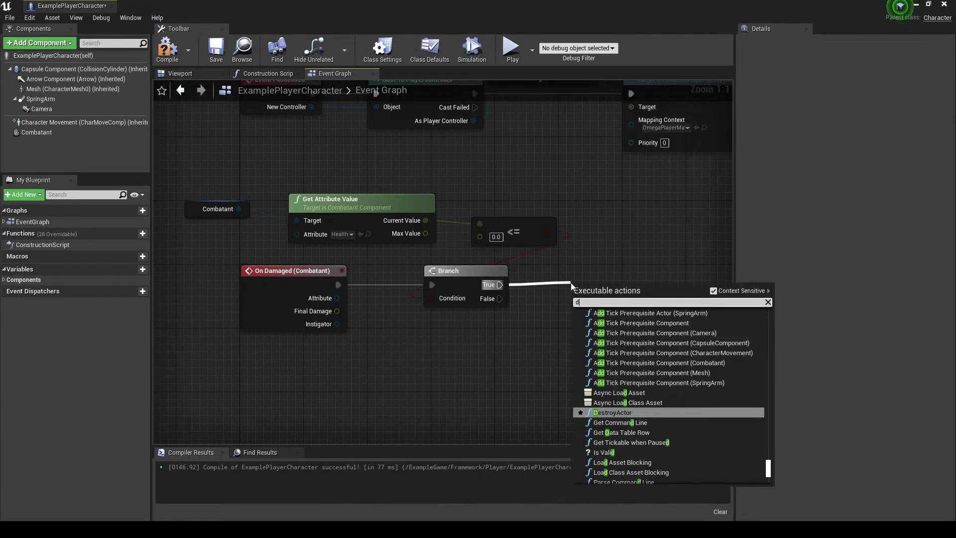
text(o once)
key(Return)
key(Delete)
Connect a Do Once node to the True output of the Branch
drag(499, 285, 545, 282)
text(co )
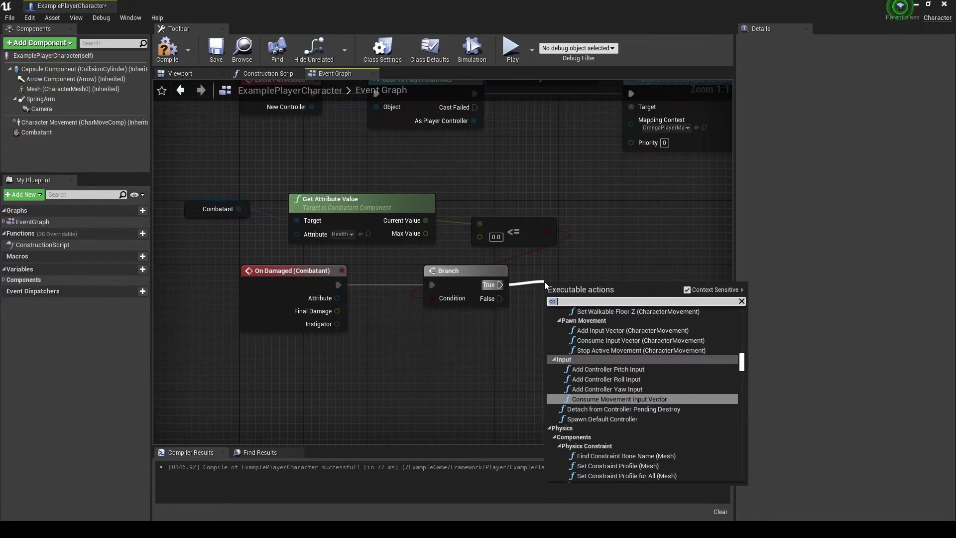
text(do once)
key(Up)
key(Return)
drag(605, 280, 613, 271)
click(632, 239)
right_drag(640, 227, 456, 237)
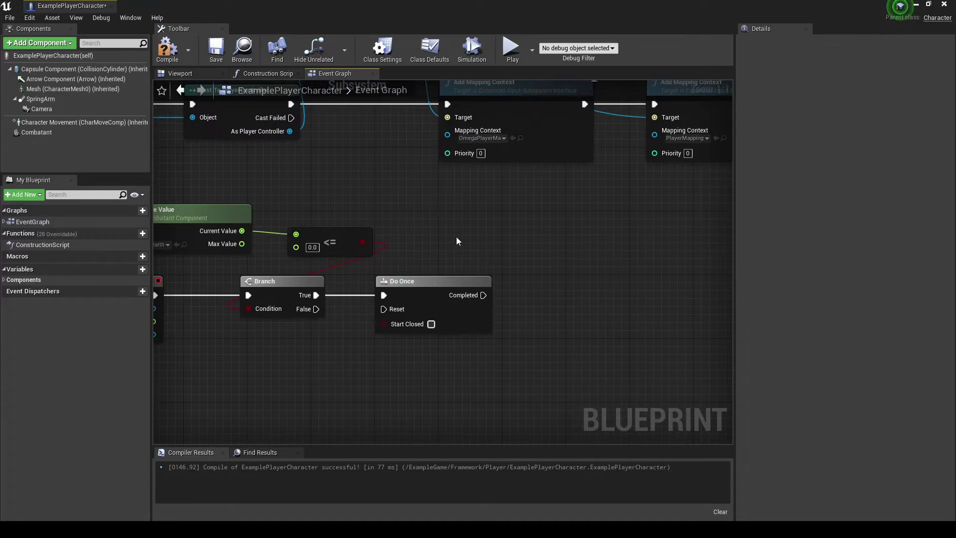
Connect a DestroyActor node to the Completed output of the Do Once node
drag(482, 295, 542, 296)
text(destroy)
key(Return)
scroll(612, 303, down, 2)
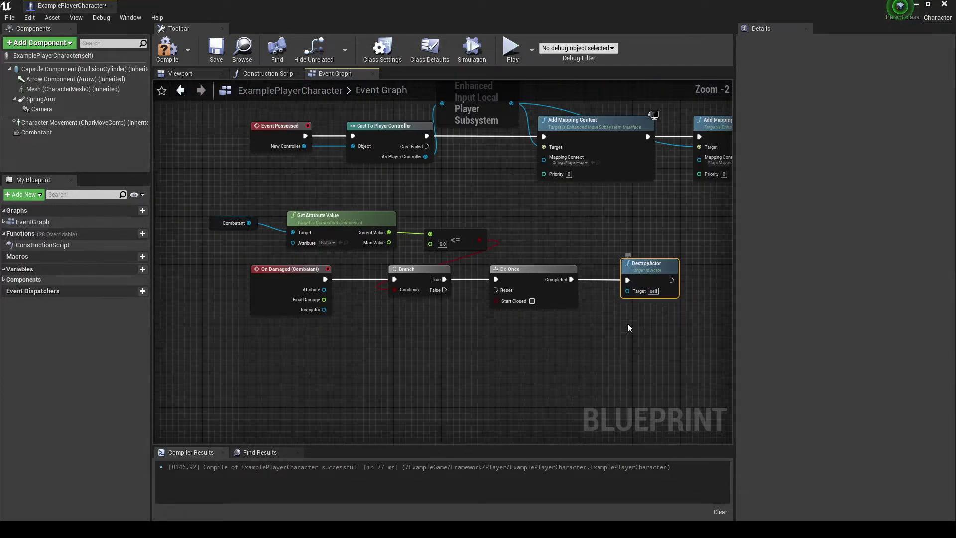
right_drag(627, 323, 631, 316)
click(611, 324)
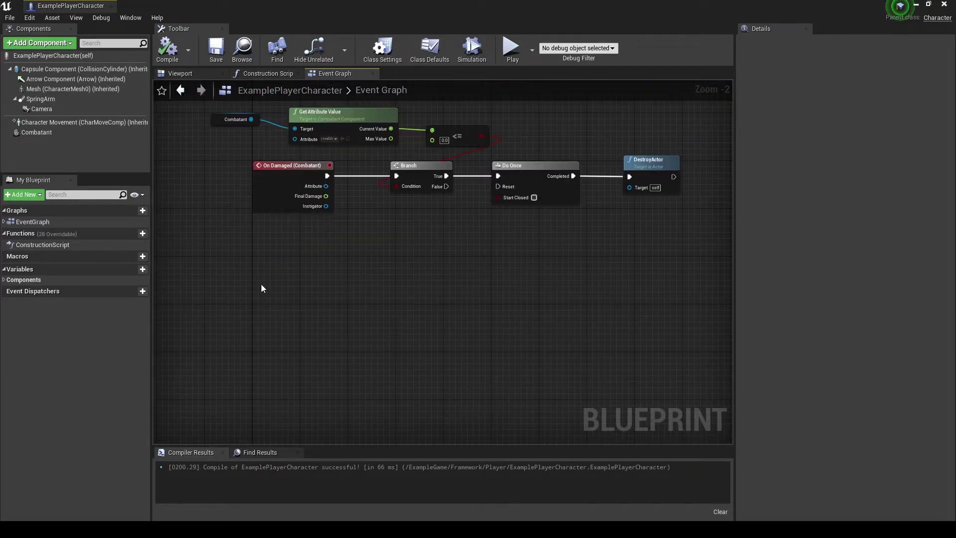
Add a keyboard event for the 9 key below the On Damaged event
right_click(261, 284)
text(9)
key(Return)
scroll(261, 284, up, 2)
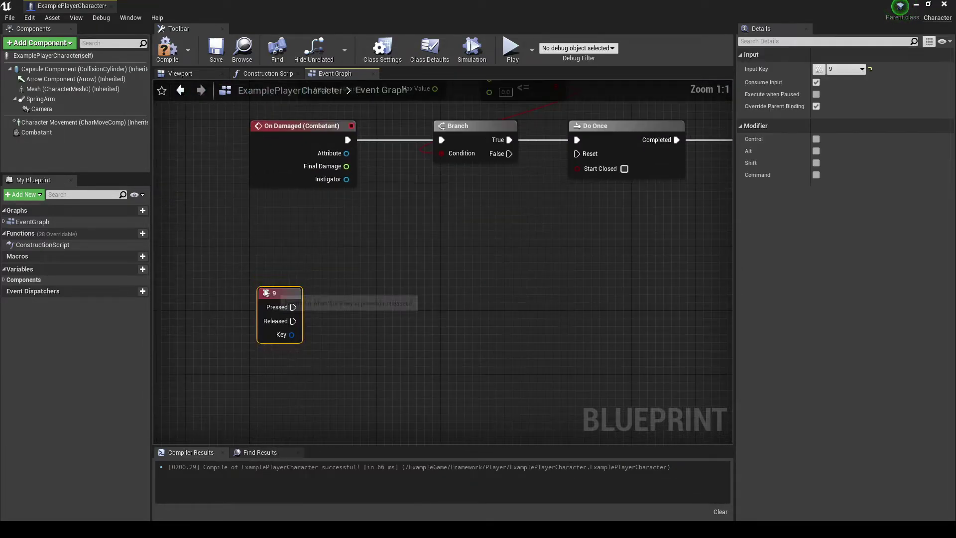
drag(265, 293, 258, 253)
Add an Apply Attribute Damage node targeting Combatant and run it from the 9 key event's Pressed output
drag(36, 132, 423, 257)
text(damage)
key(Return)
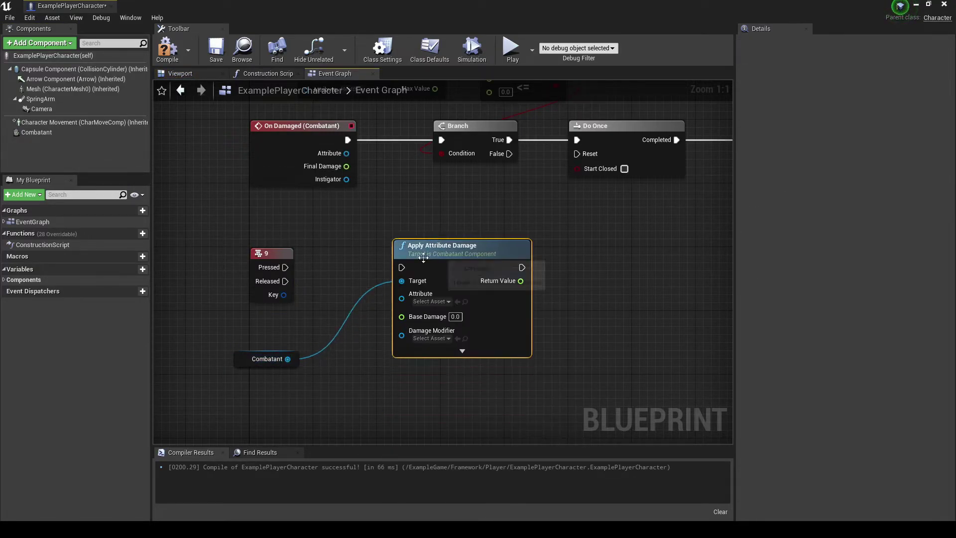
drag(286, 267, 401, 267)
Set the Apply Attribute Damage node's attribute to Health and its base damage to 25
click(431, 301)
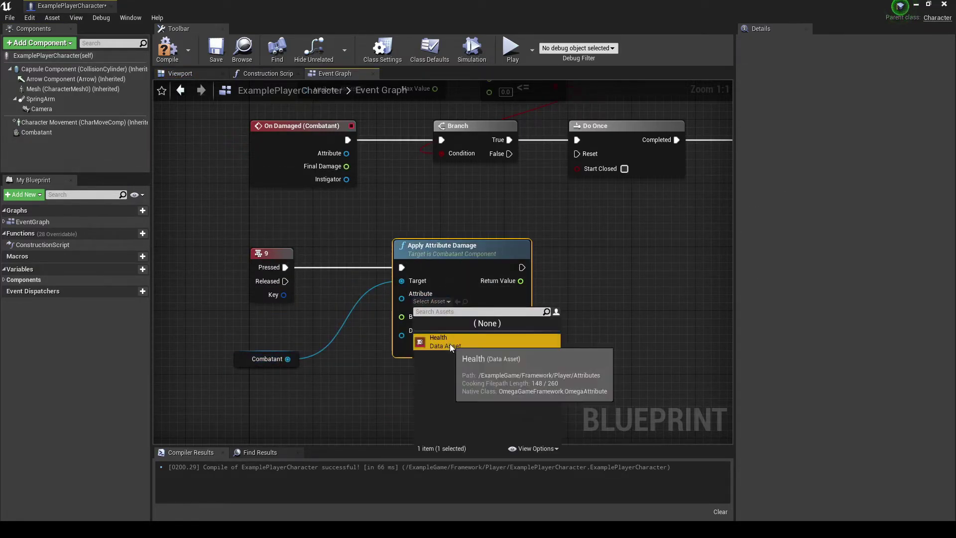
click(451, 343)
click(645, 315)
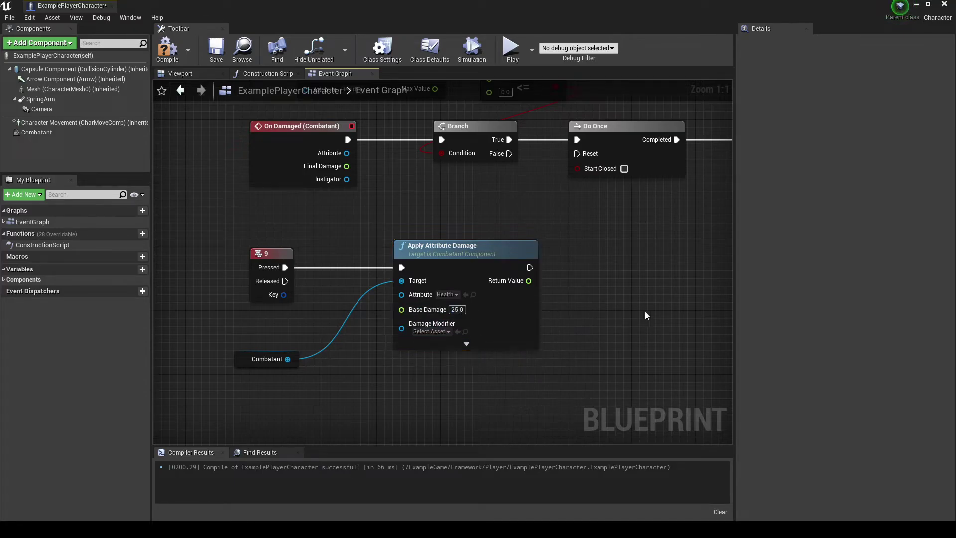
right_drag(645, 312, 494, 326)
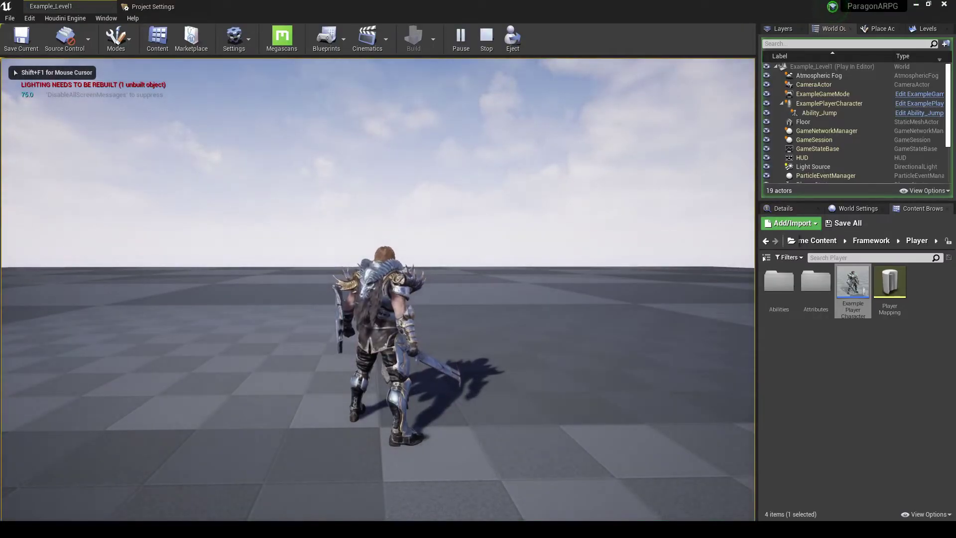
Play-test the level by triggering the 9 key damage event repeatedly, stop the session, and start playing again
key(9)
key(9)
key(9)
key(Escape)
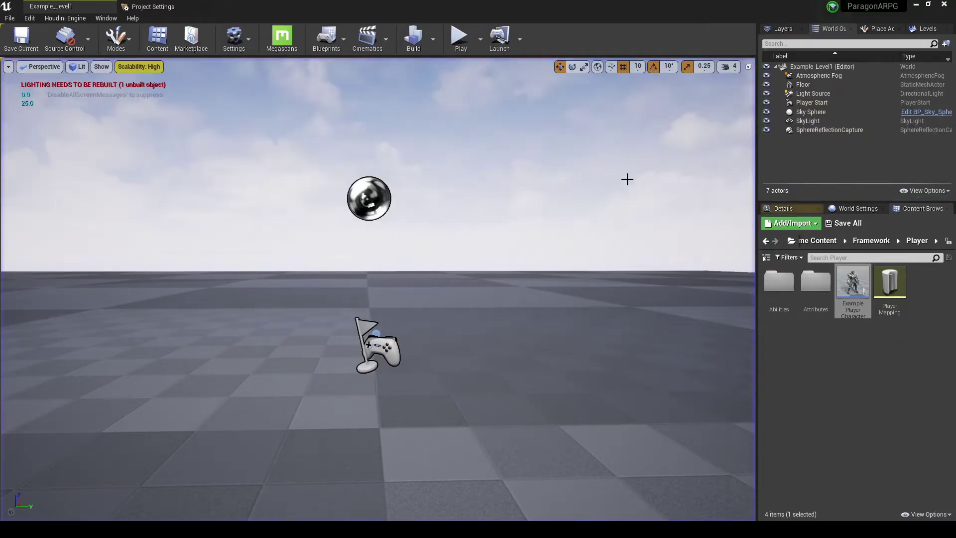
key(alt+p)
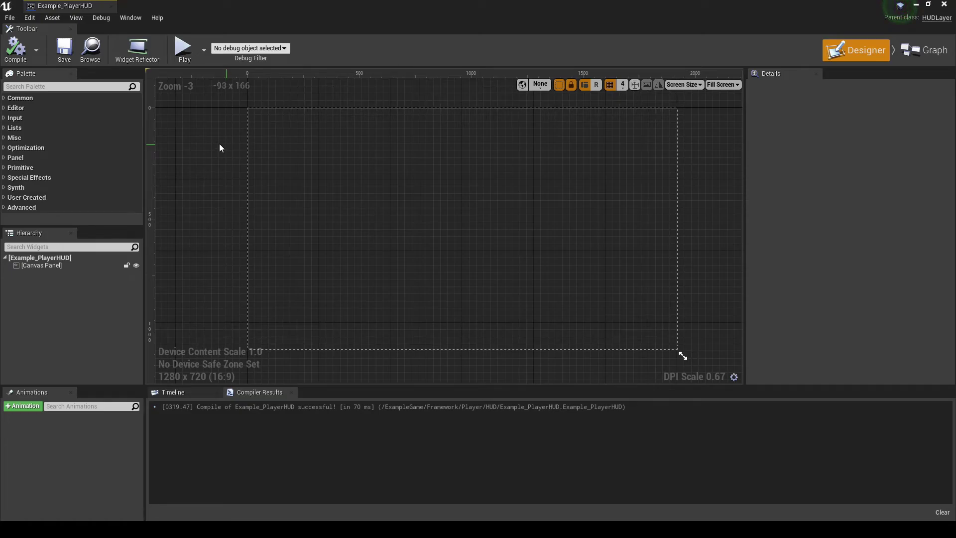
Add a Progress Bar about 592 by 69 units in the canvas's lower-left area and anchor it to that corner
click(65, 86)
text(pro)
drag(45, 108, 391, 324)
scroll(891, 273, down, 2)
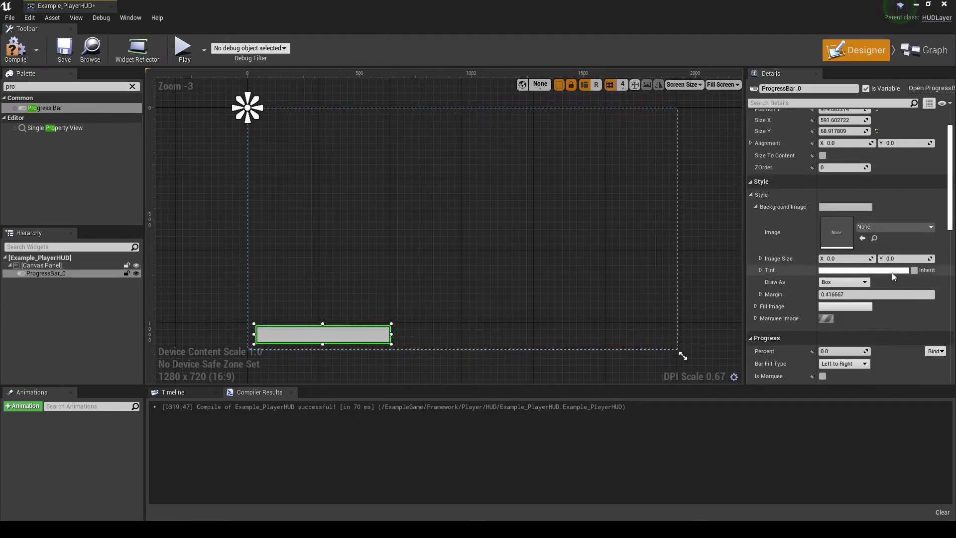
scroll(885, 251, up, 2)
click(844, 132)
click(826, 234)
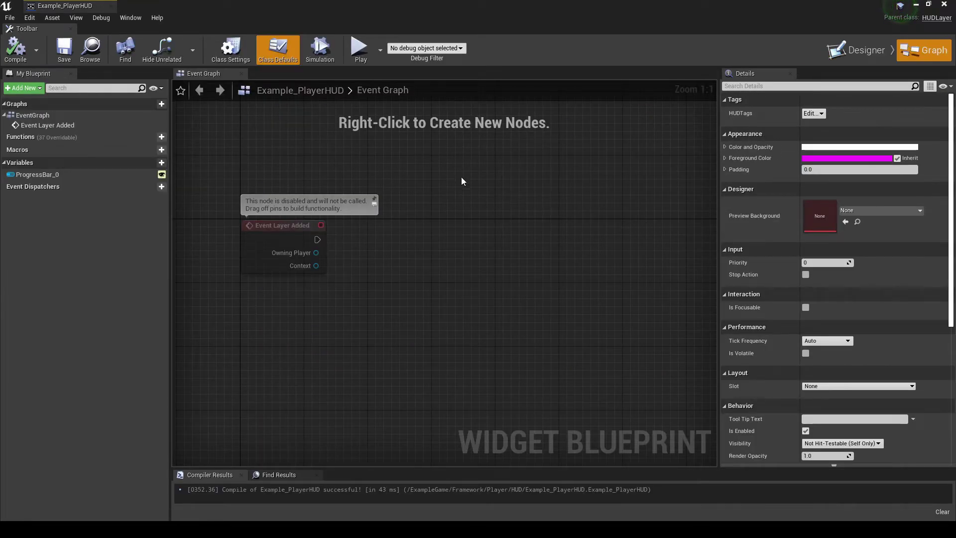
Implement the Widget Interface Combatant interface in the Example_PlayerHUD class settings
click(234, 48)
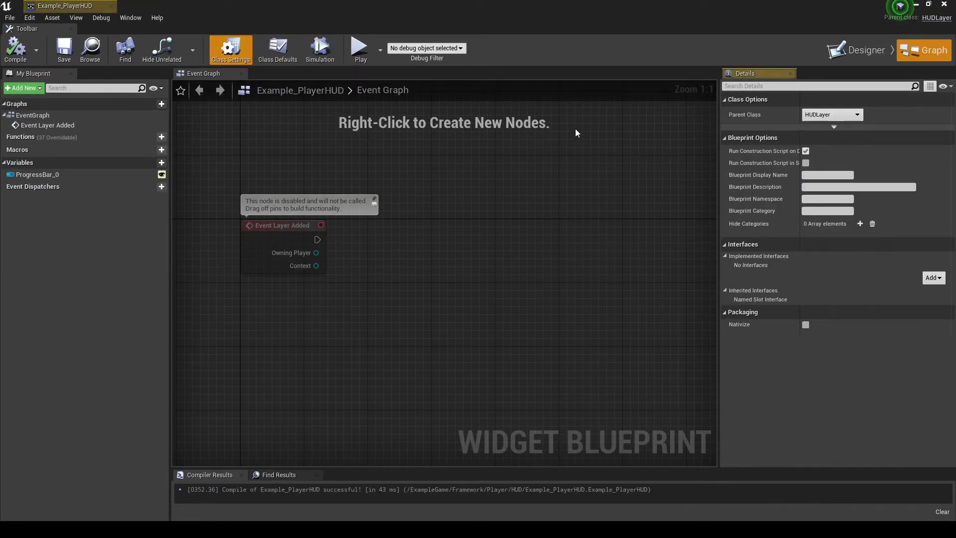
click(940, 277)
text(widget)
key(Down)
key(Down)
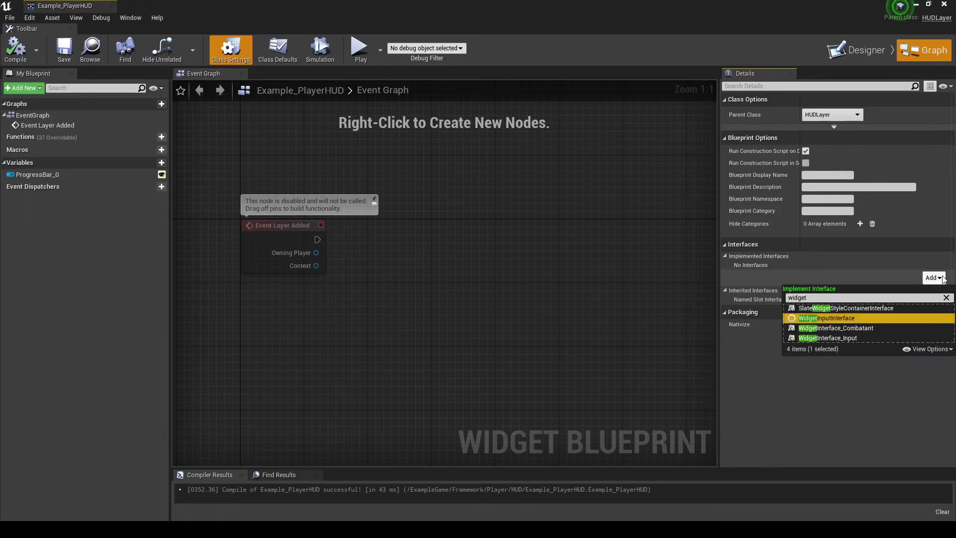
key(Return)
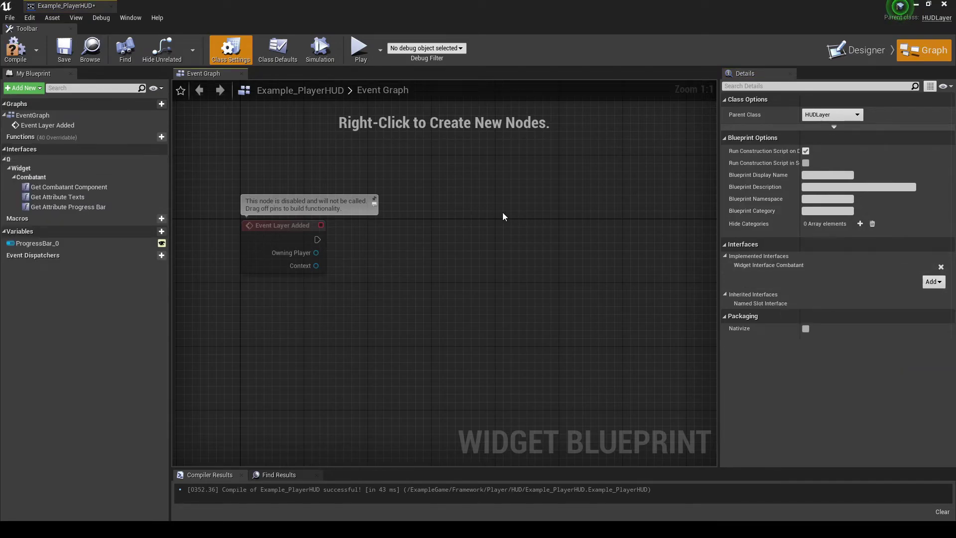
Open the Get Combatant Component interface function and add a Get Player Pawn node
right_drag(531, 217, 525, 212)
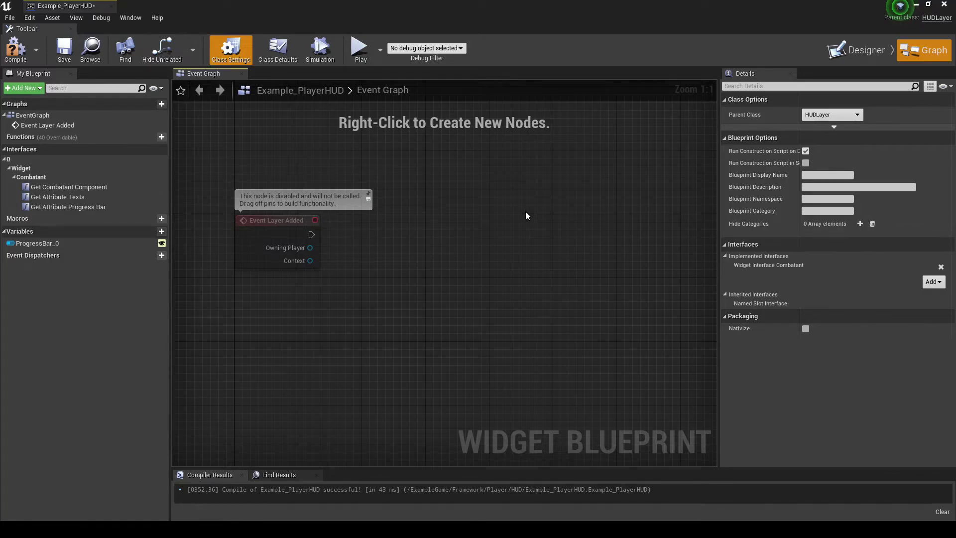
double_click(100, 186)
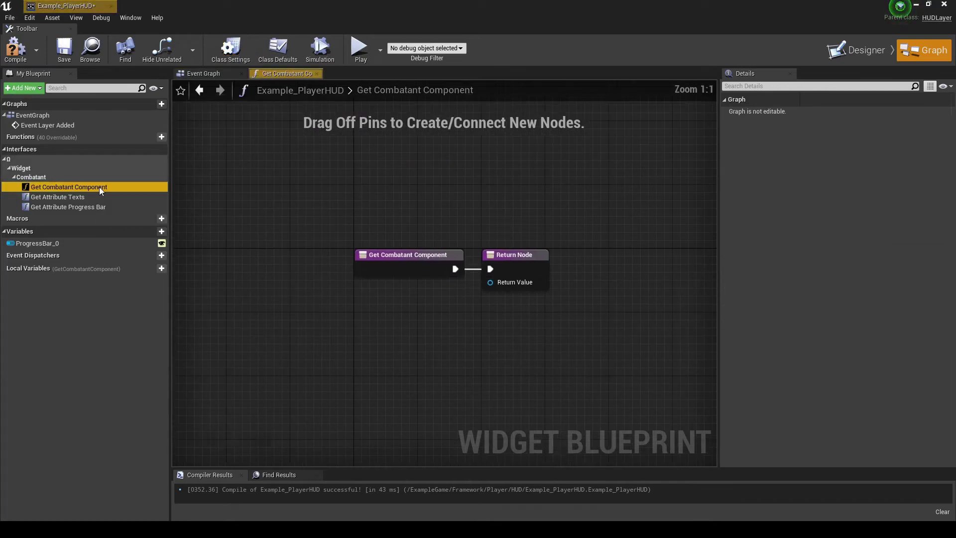
right_click(263, 352)
text(get player pawn)
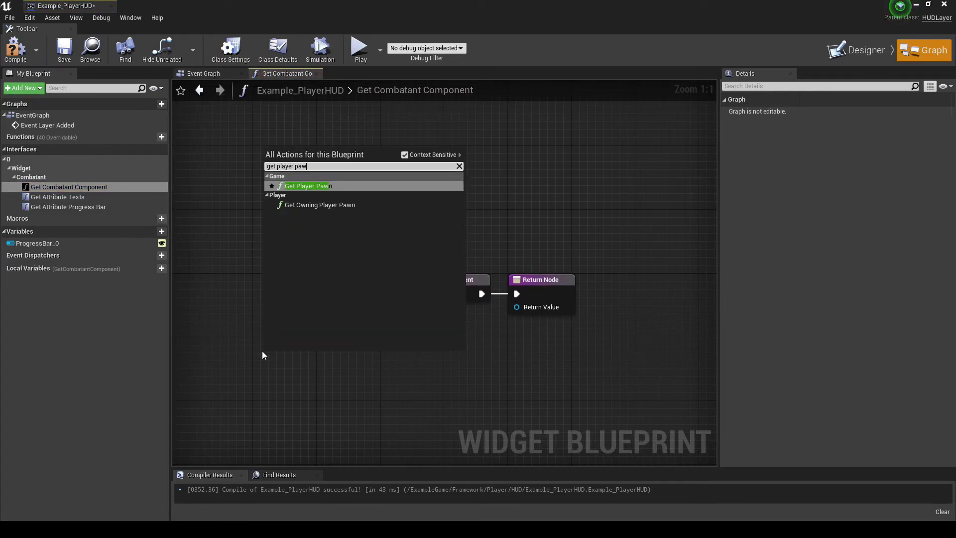
key(Return)
Add Get Component by Class from the player pawn, set its class to CombatantComponent, and wire the result to the Return Node
drag(302, 364, 340, 366)
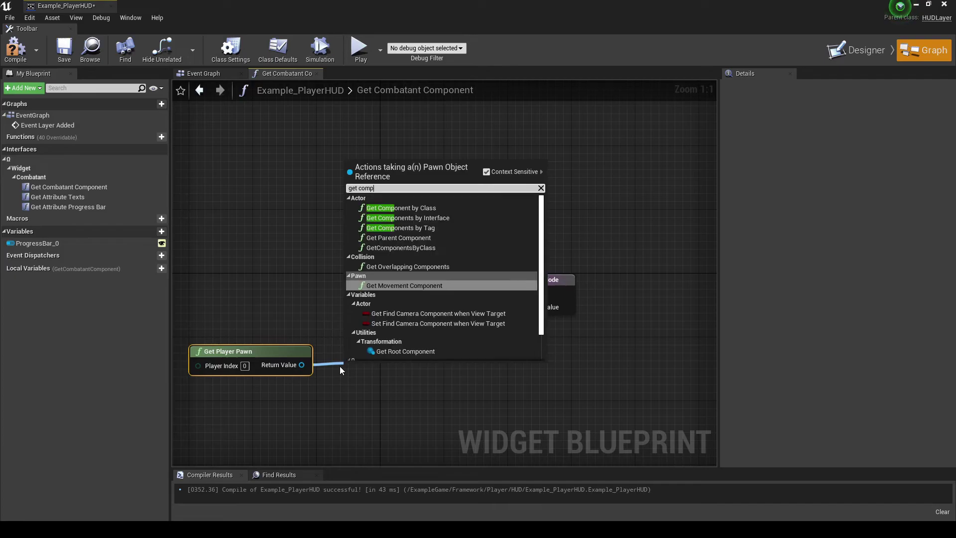
click(395, 207)
click(398, 409)
text(combata)
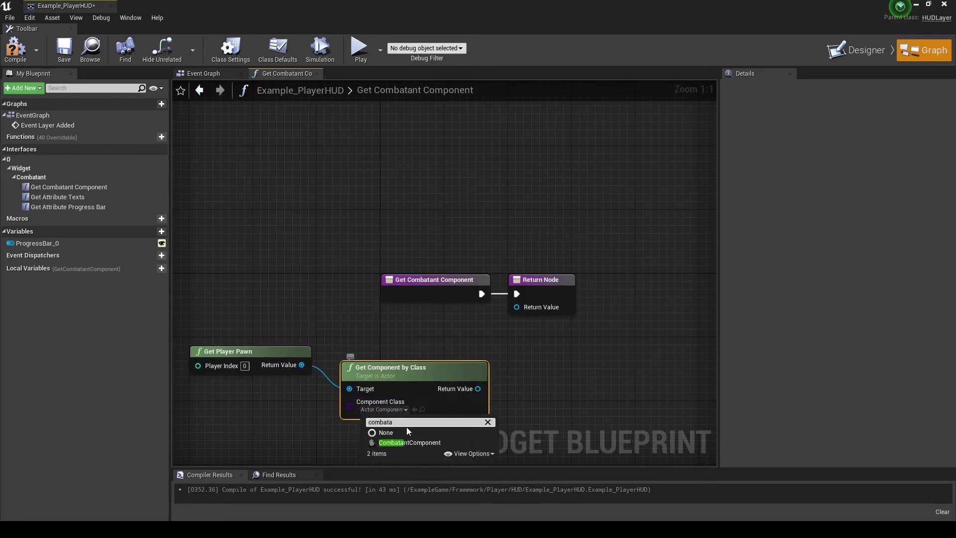
click(409, 442)
drag(478, 388, 516, 306)
right_drag(548, 320, 541, 259)
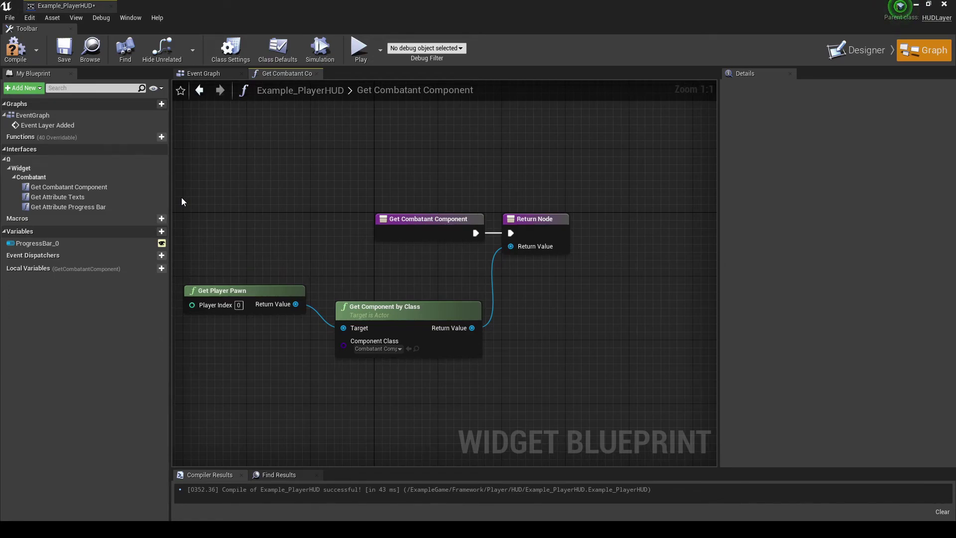
Open the Get Attribute Progress Bar function and get the Label from its Attribute input
double_click(68, 207)
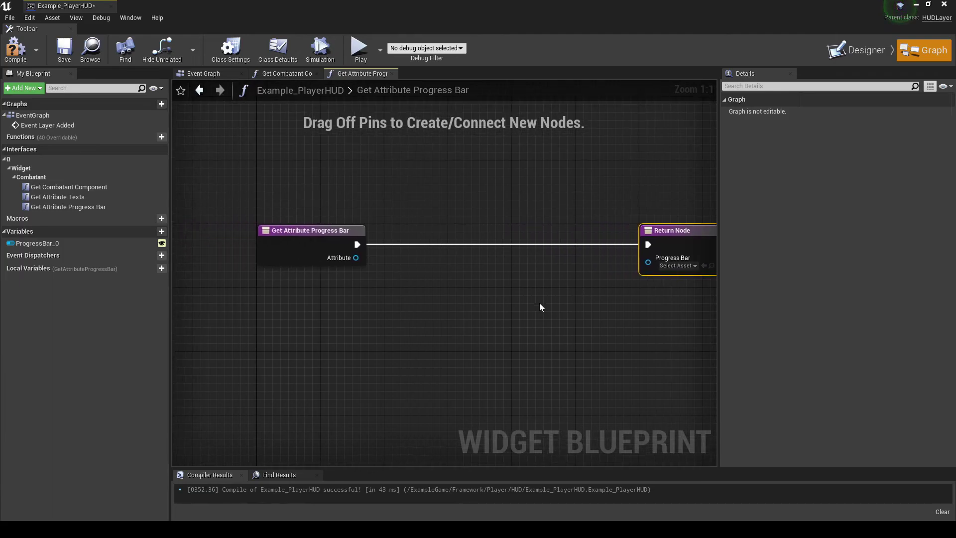
drag(355, 257, 395, 282)
text(get label)
key(Down)
key(Down)
key(Down)
key(Return)
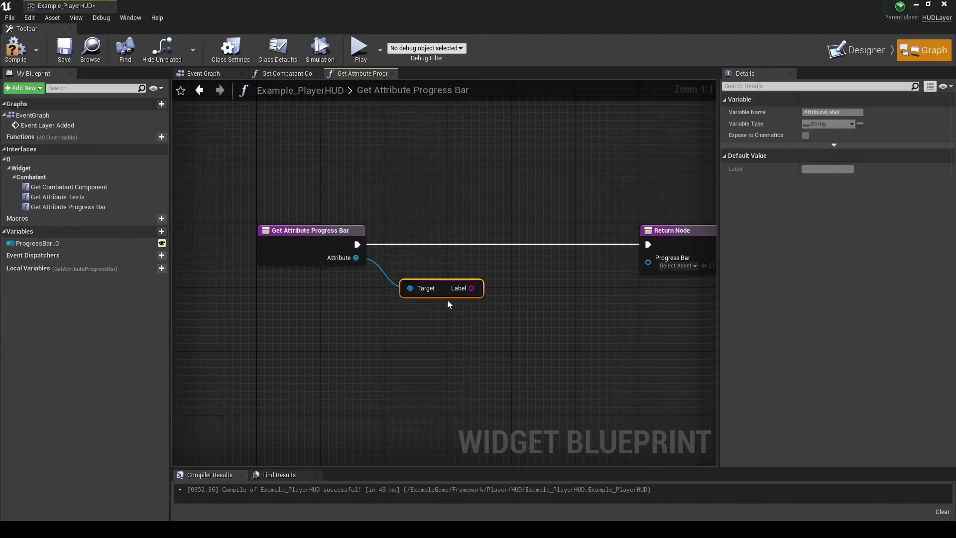
Compare the attribute's Label with the string HP using an equality (==) node
drag(447, 298, 403, 268)
text(hp)
key(ctrl+a)
text(==)
key(Return)
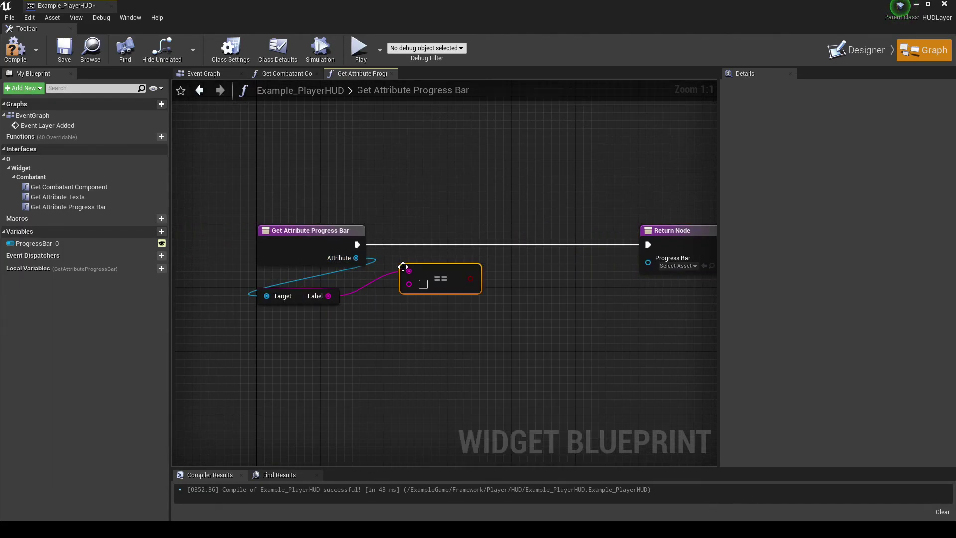
click(422, 283)
text(HP)
drag(443, 270, 436, 295)
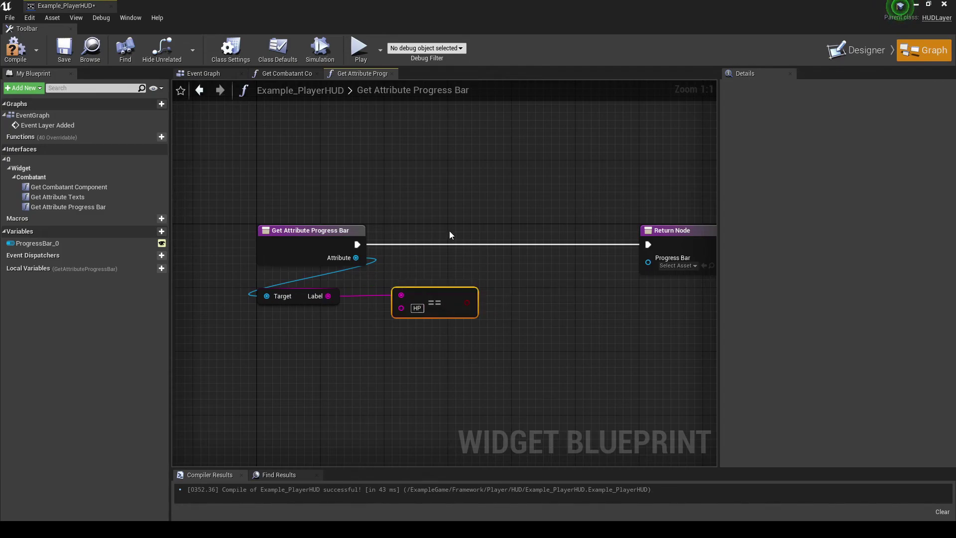
Insert a Branch after the function entry, conditioned on the HP comparison, with its True output running to the Return Node
key(b)
click(439, 228)
drag(445, 246, 466, 301)
drag(518, 244, 647, 244)
drag(682, 235, 618, 235)
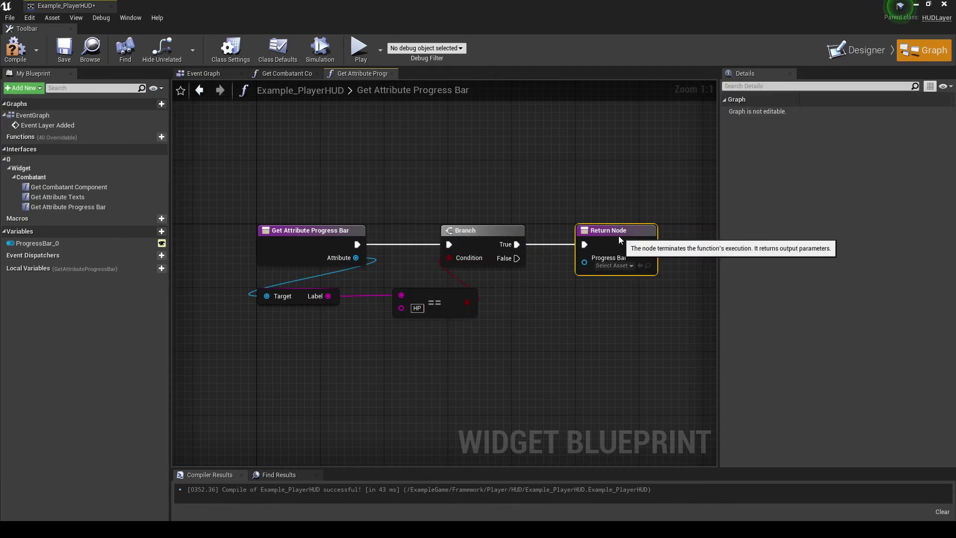
Duplicate the Return Node for the Branch's False output and return ProgressBar_0 from the True one
key(ctrl+w)
drag(591, 340, 515, 254)
drag(37, 243, 592, 258)
drag(612, 266, 456, 345)
click(662, 214)
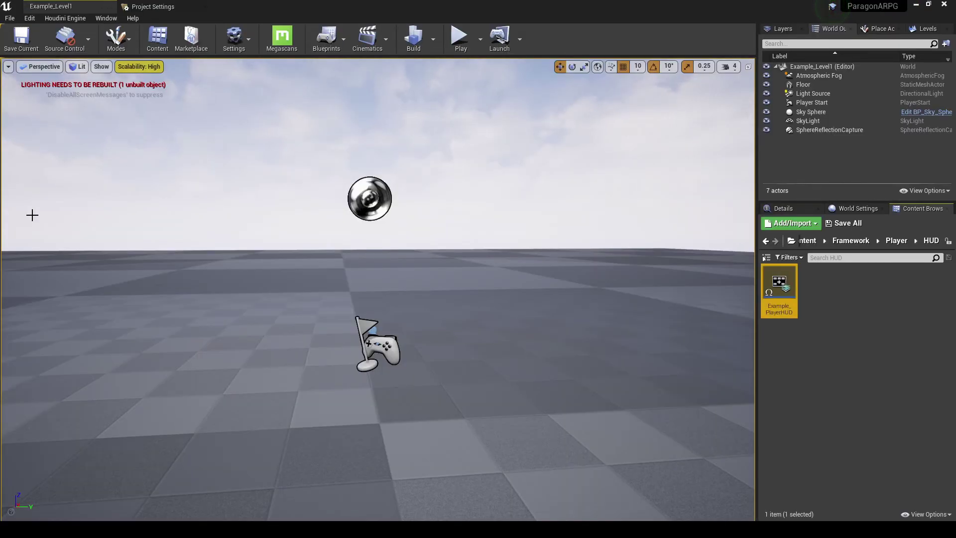
Play-test the level twice to check the health bar on the player HUD, stopping each session
key(alt+p)
key(Escape)
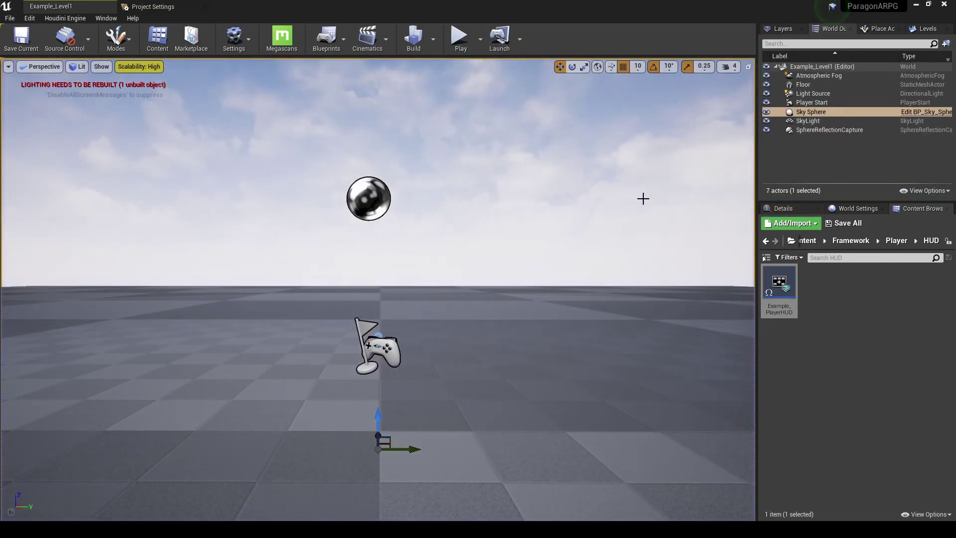
click(458, 38)
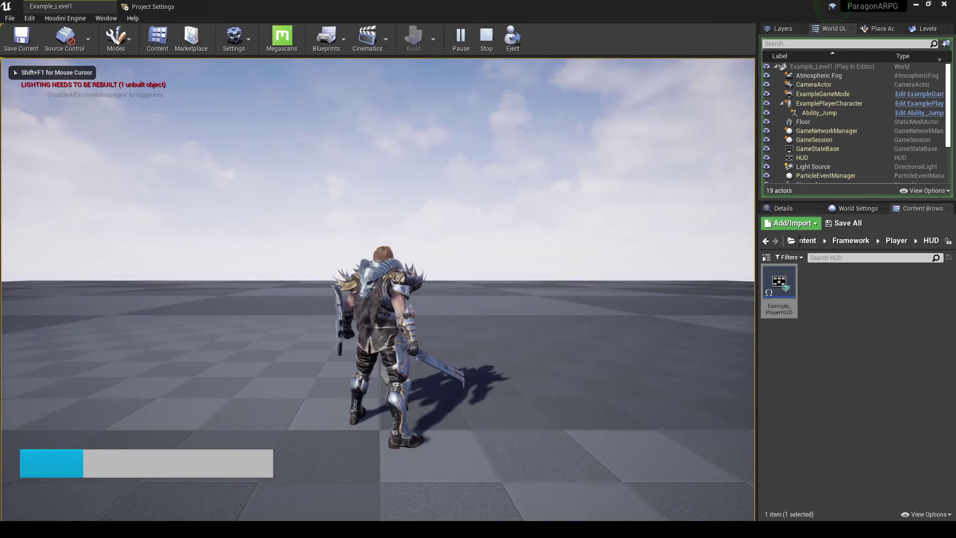
key(Escape)
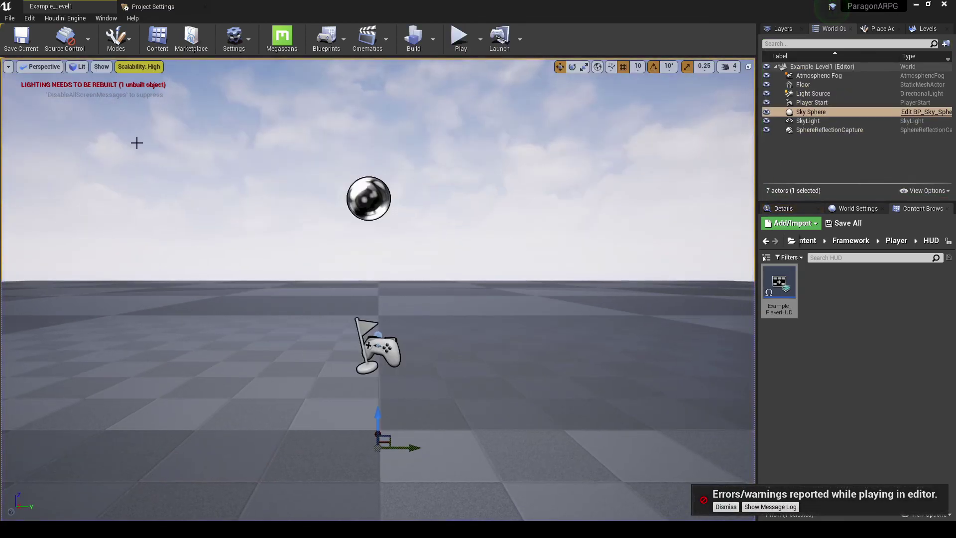